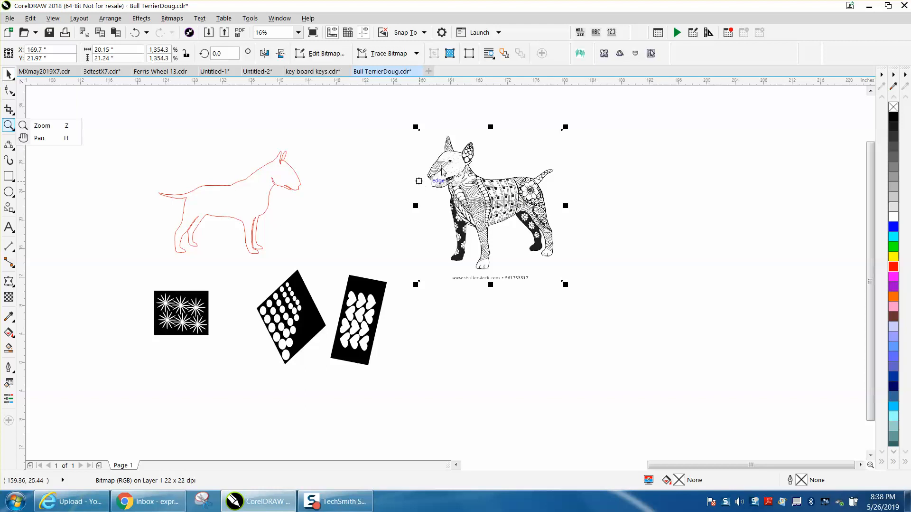
Zoom onto the patterned dog bitmap, then zoom out and close in on the red starburst rectangle
click(9, 125)
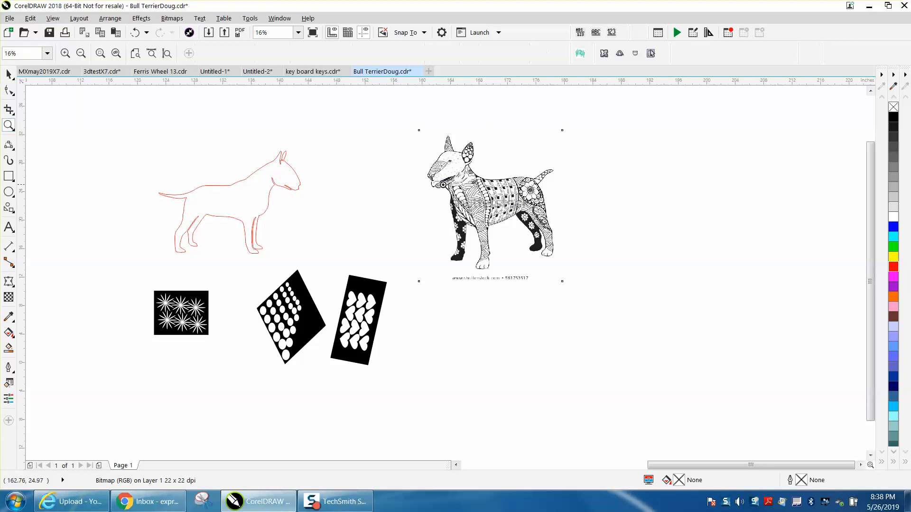
drag(436, 150, 592, 262)
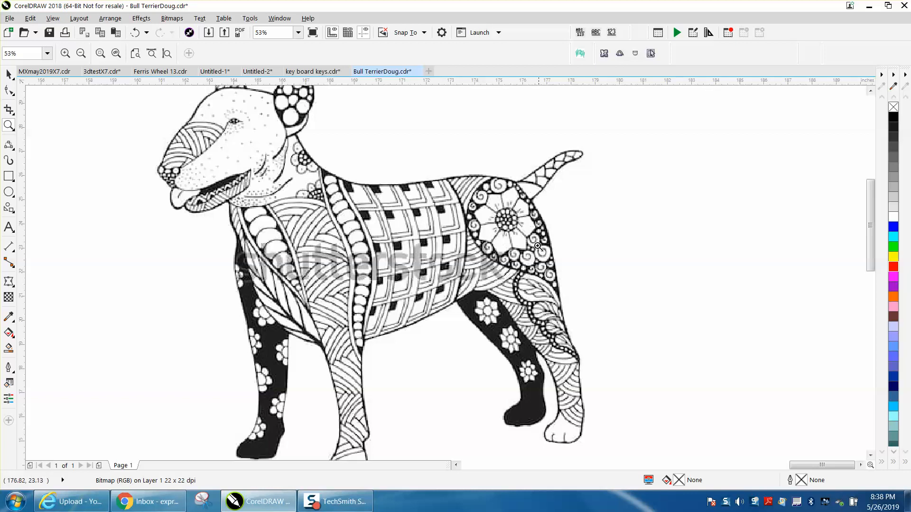
scroll(535, 246, down, 4)
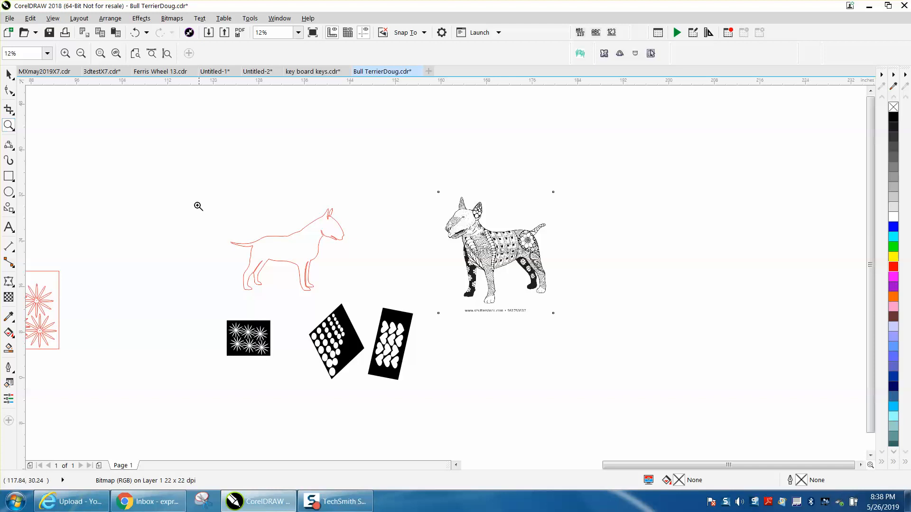
scroll(288, 313, down, 2)
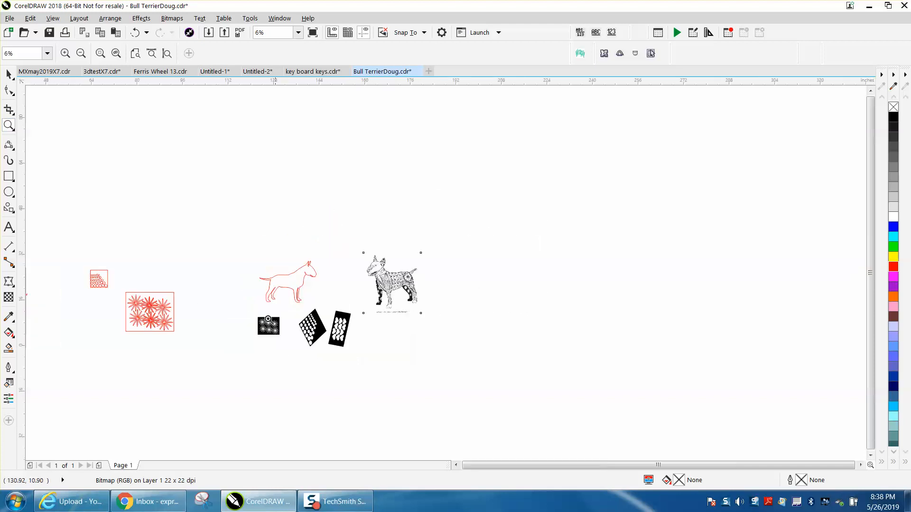
drag(213, 337, 212, 335)
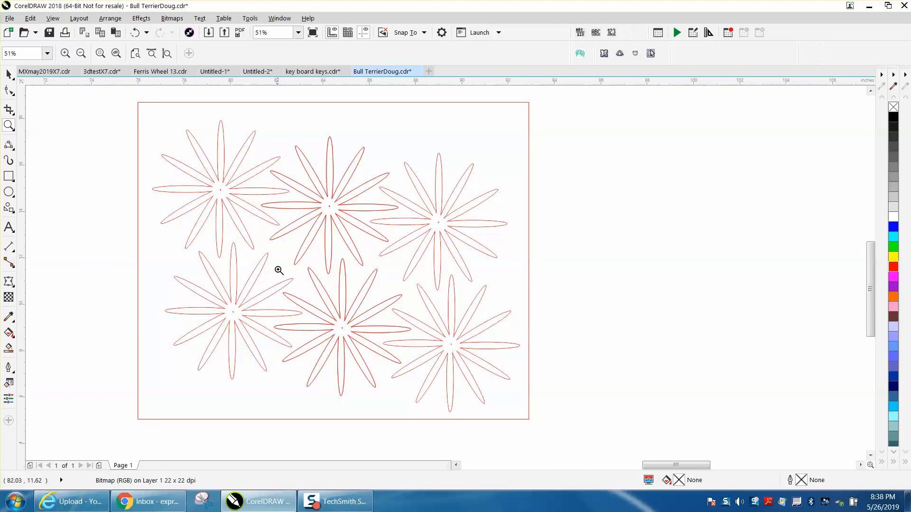
Smart Fill the starburst rectangle's background black so the starbursts show white
click(8, 348)
click(154, 271)
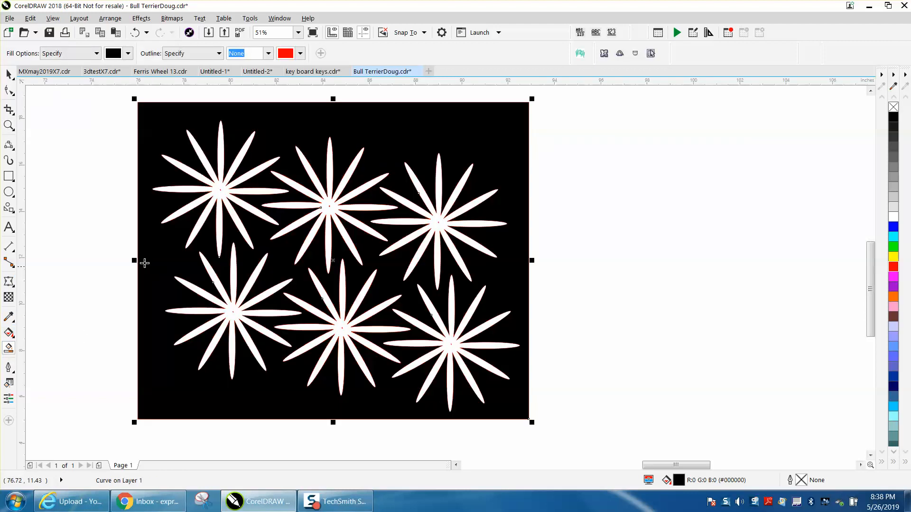
scroll(141, 261, down, 2)
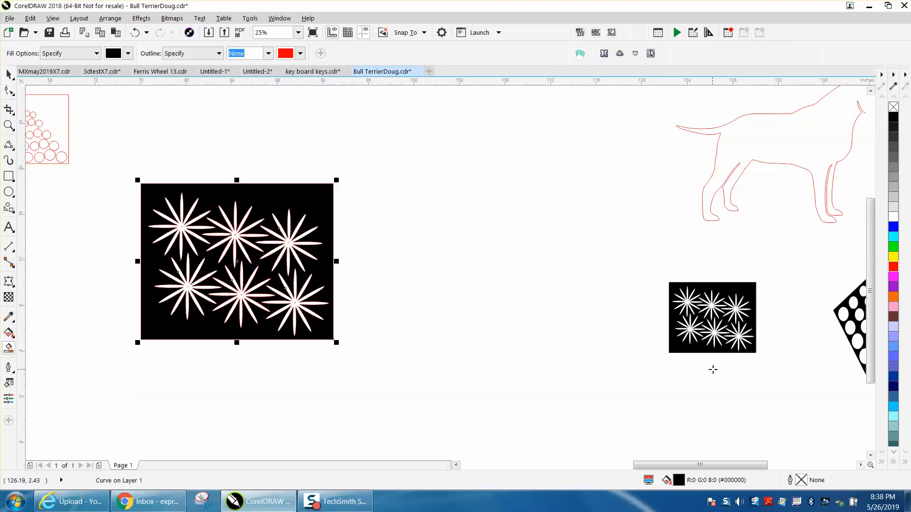
scroll(589, 334, down, 2)
Zoom in on the dog outline, the pattern tiles and the reference drawing
click(9, 74)
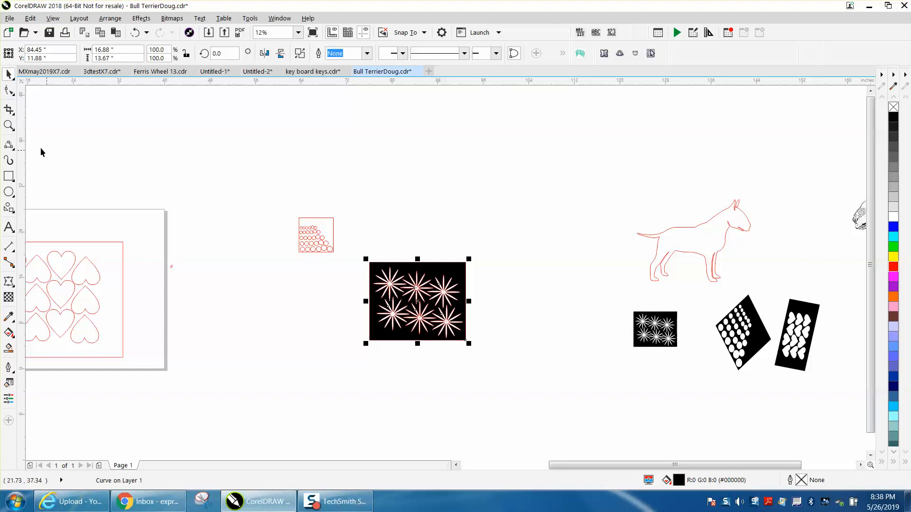
click(11, 128)
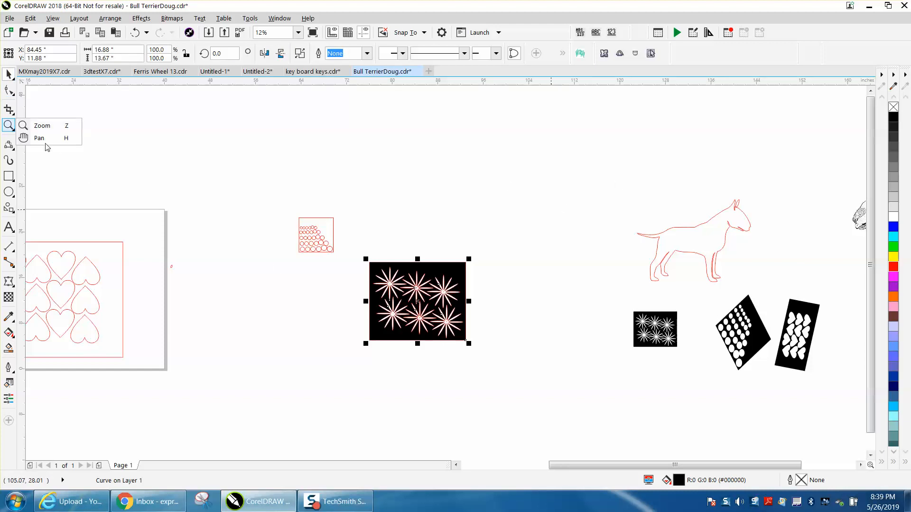
click(38, 126)
drag(594, 189, 906, 385)
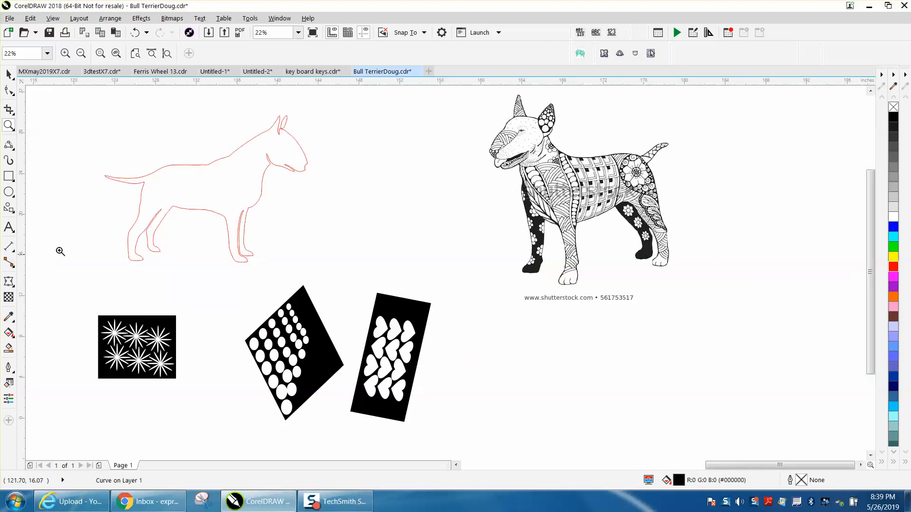
Draw a 3-point curve from the hind leg up to the back, then zoom in to check its ends
click(14, 150)
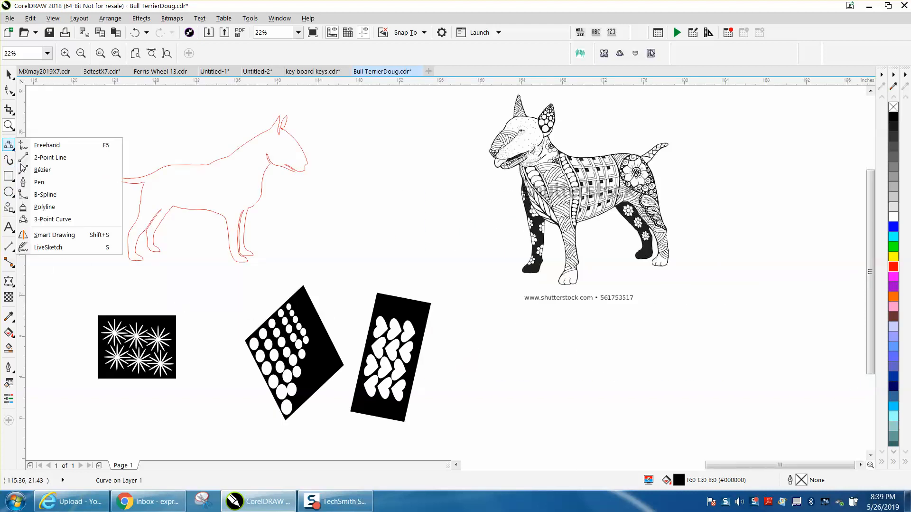
click(13, 149)
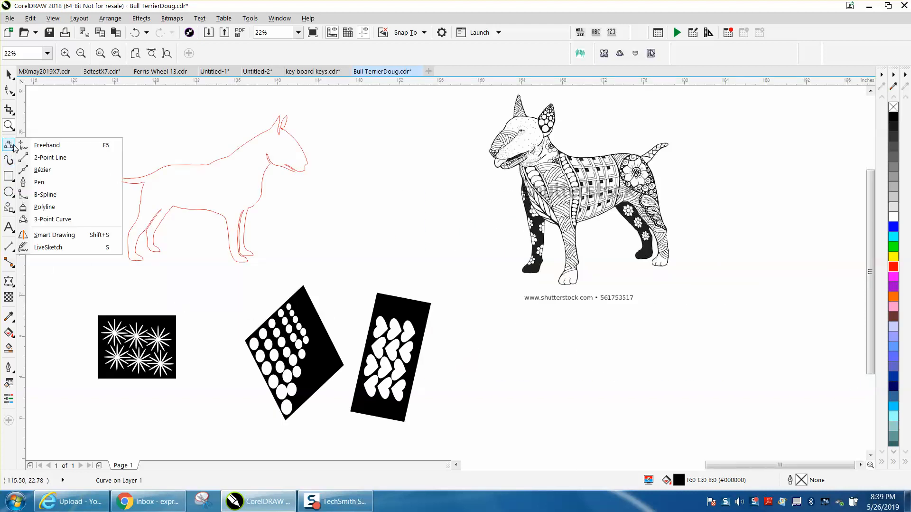
click(47, 219)
drag(162, 209, 165, 170)
click(170, 183)
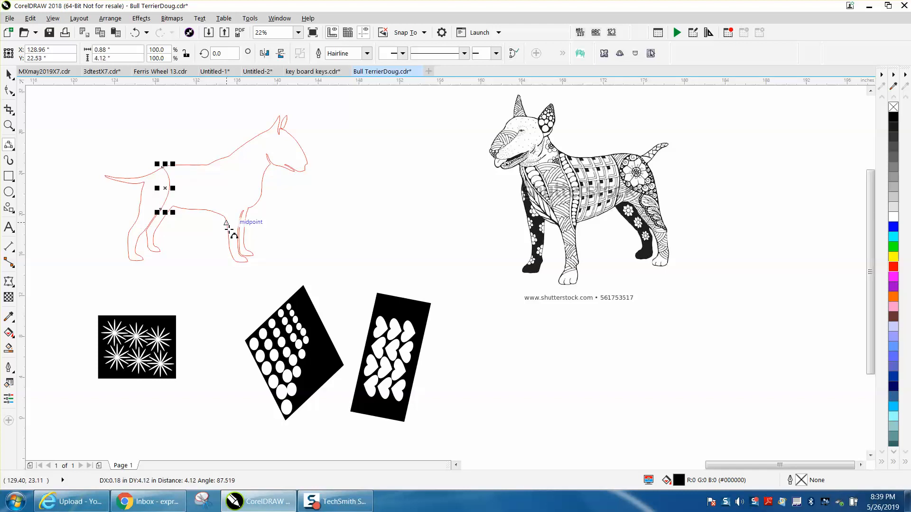
click(9, 125)
drag(127, 183, 199, 237)
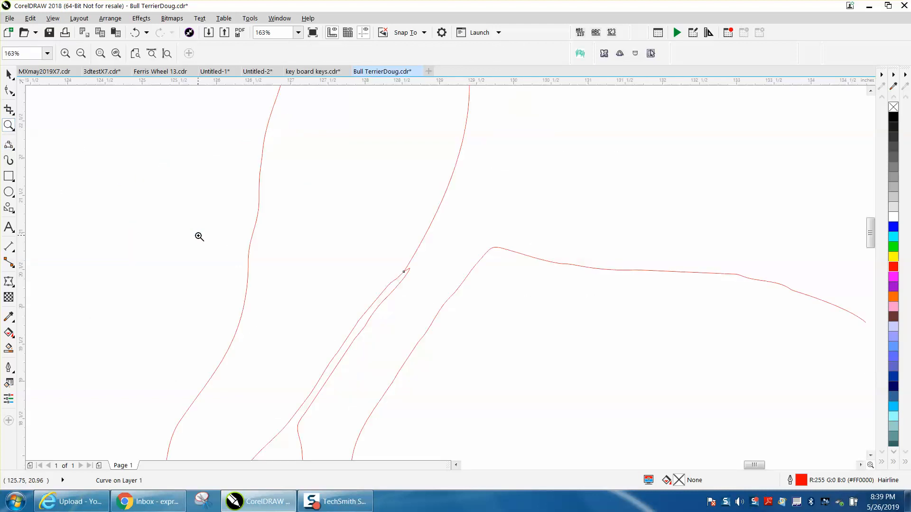
scroll(193, 231, down, 2)
scroll(133, 254, down, 1)
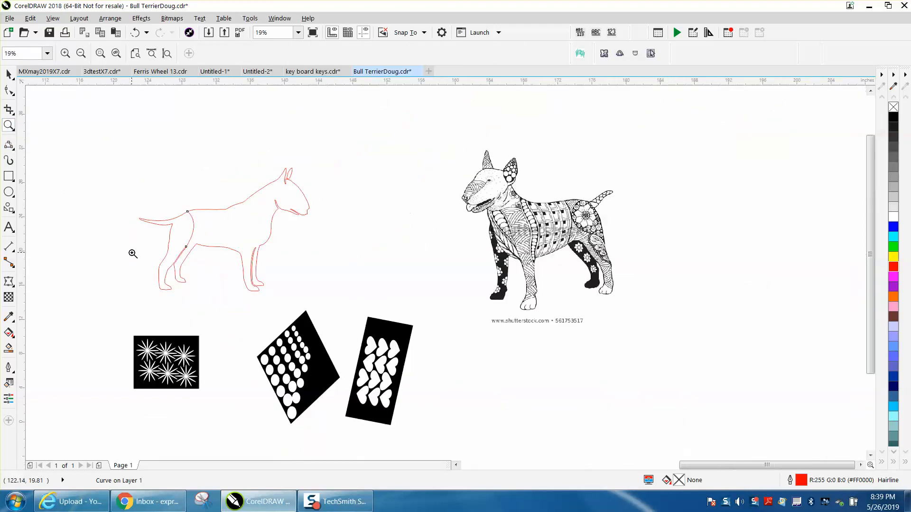
Draw a rectangle around the red dog outline and Smart Fill the hind leg and tail section black
click(9, 175)
mouse_move(104, 149)
mouse_down()
mouse_move(233, 257)
mouse_move(325, 300)
mouse_up()
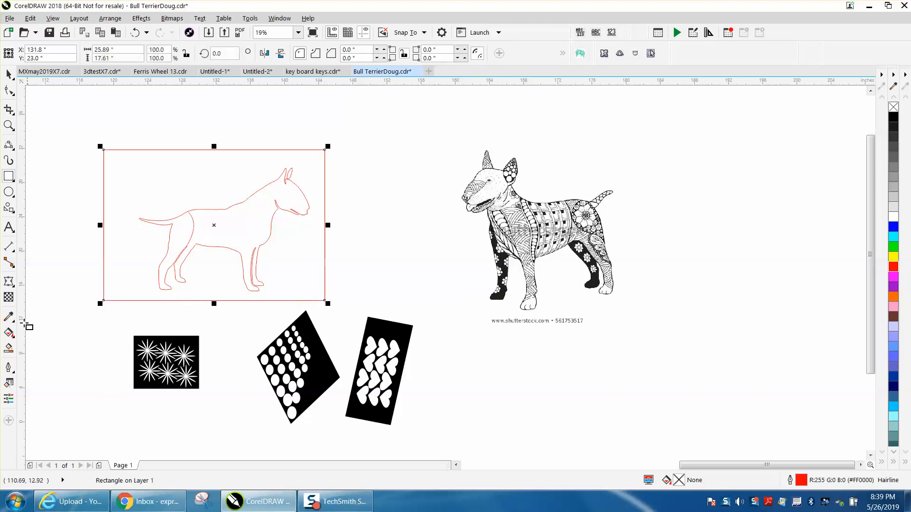
click(9, 347)
click(183, 227)
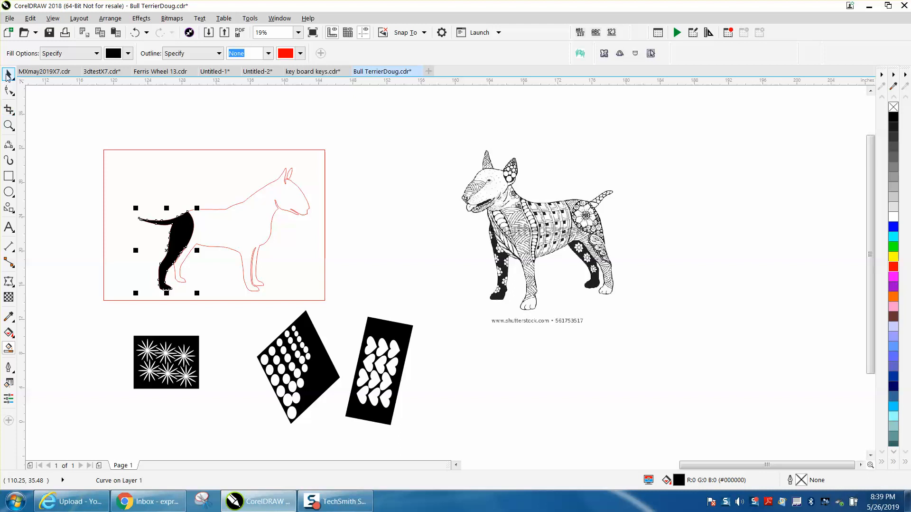
Move the patterned dog bitmap lower and nudge the black hind piece right, off the outline
click(8, 74)
drag(517, 227, 531, 369)
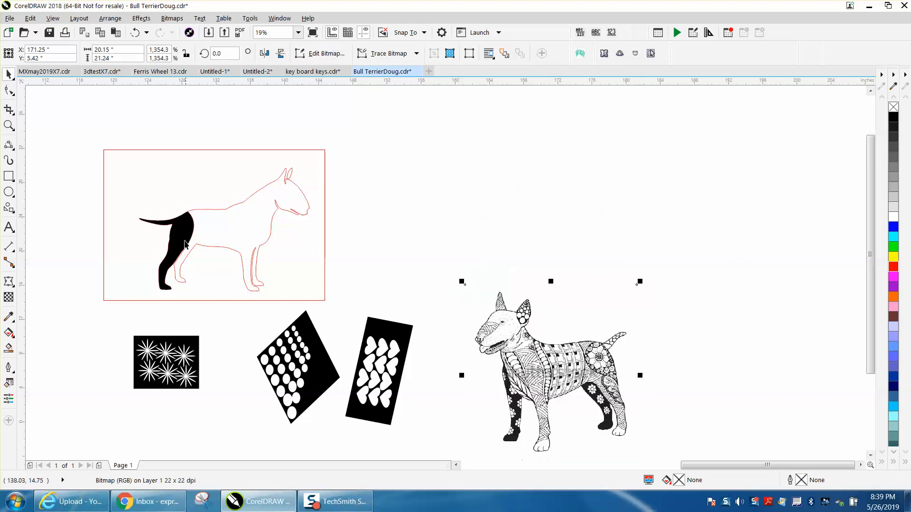
click(186, 242)
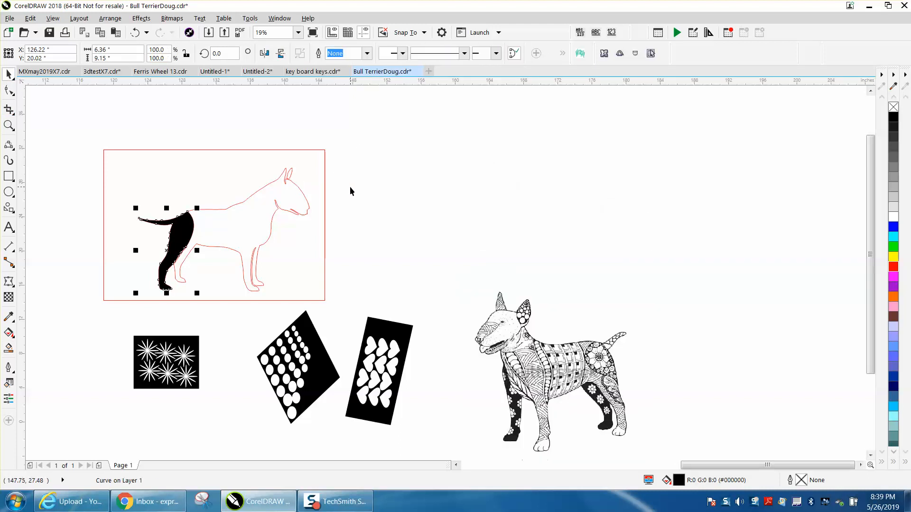
key(Right)
key(Right)
key(Right)
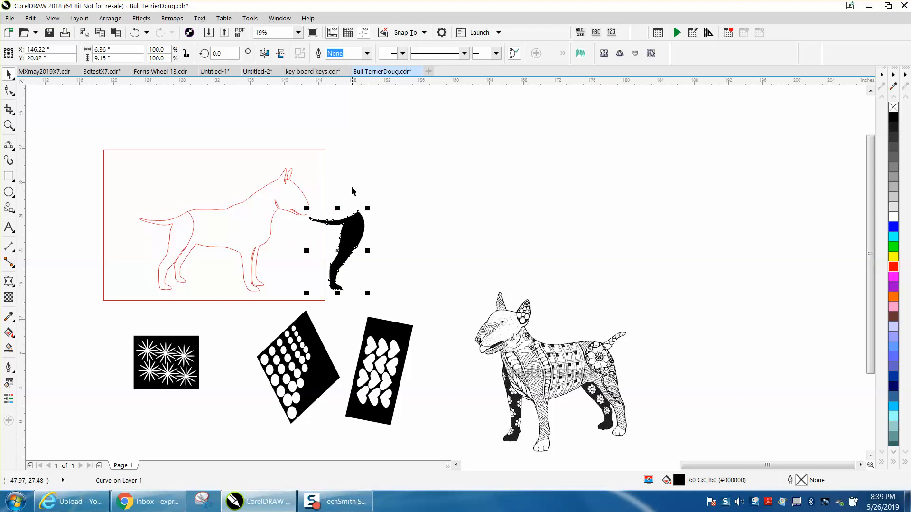
click(353, 188)
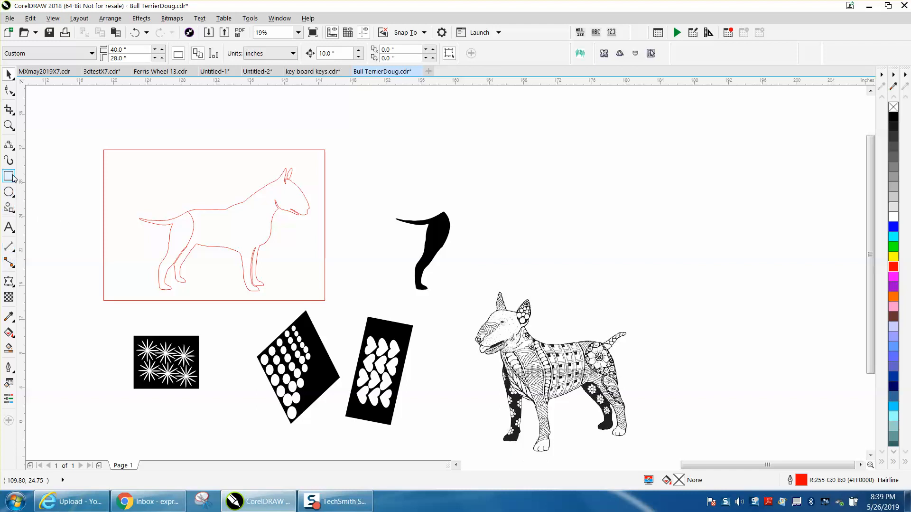
Zoom in on the dog outline's body with the 3-Point Curve tool ready
click(11, 147)
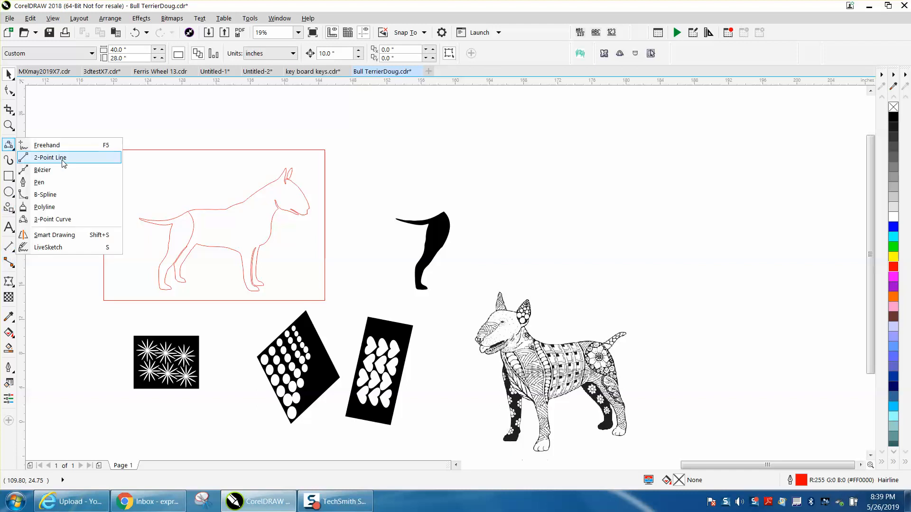
click(67, 219)
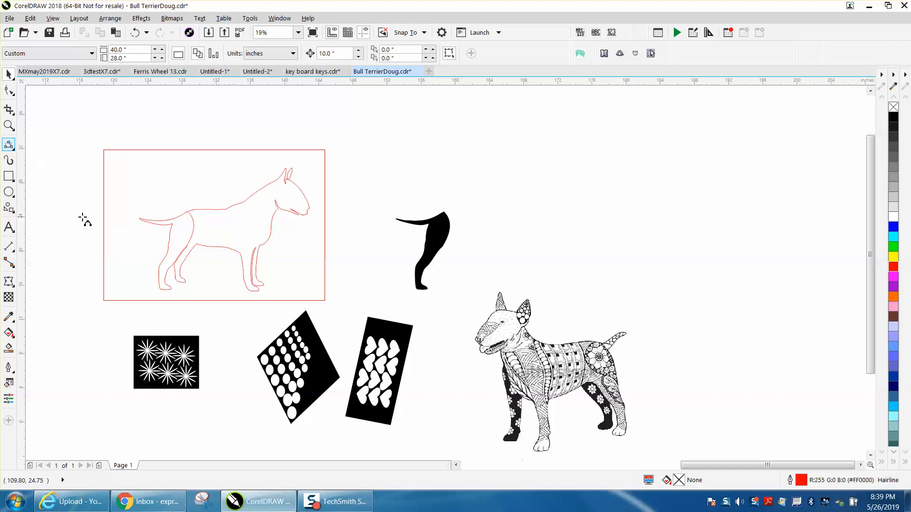
click(220, 209)
click(9, 125)
drag(129, 189, 370, 306)
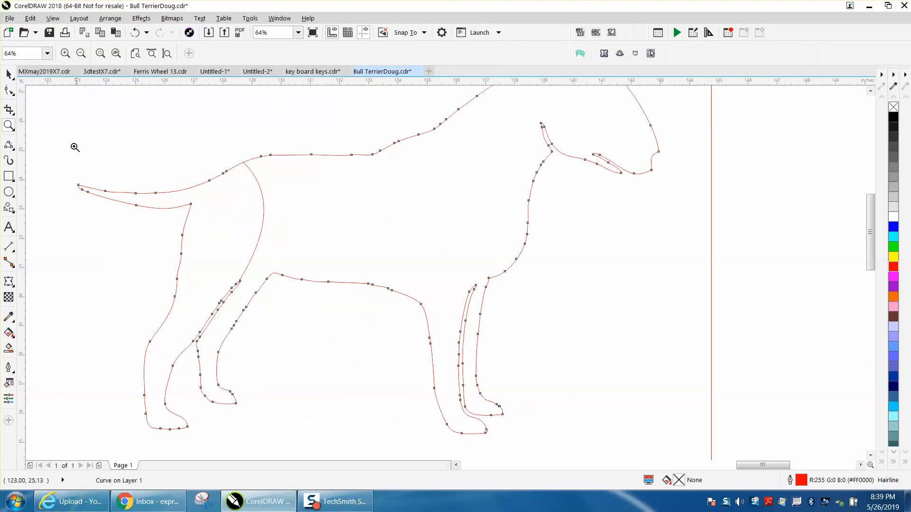
Draw two curved dividers from back to belly across the torso, then zoom back out
click(9, 145)
mouse_move(320, 281)
mouse_down()
mouse_move(321, 154)
mouse_move(302, 200)
mouse_up()
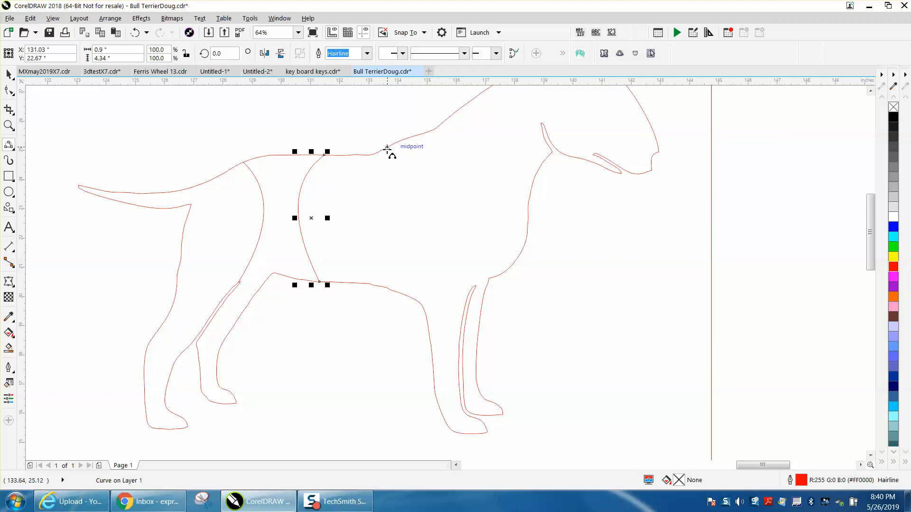
drag(388, 149, 385, 282)
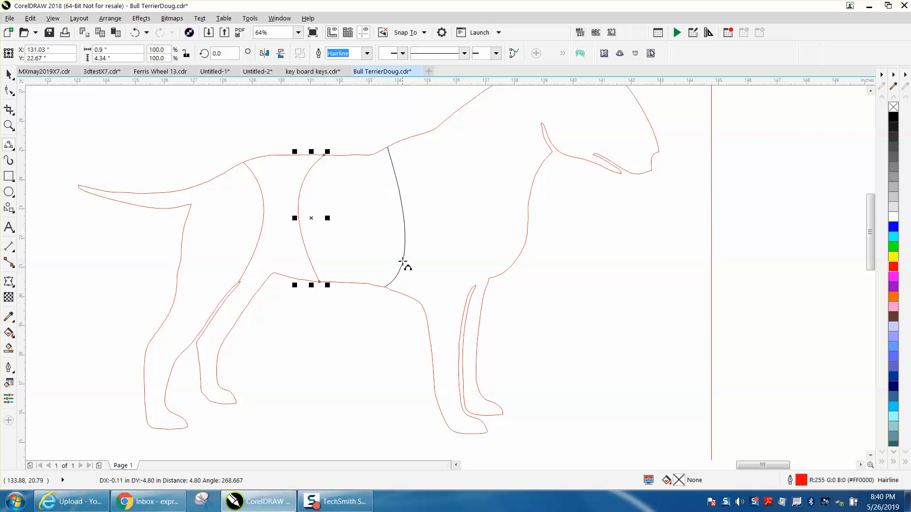
click(403, 219)
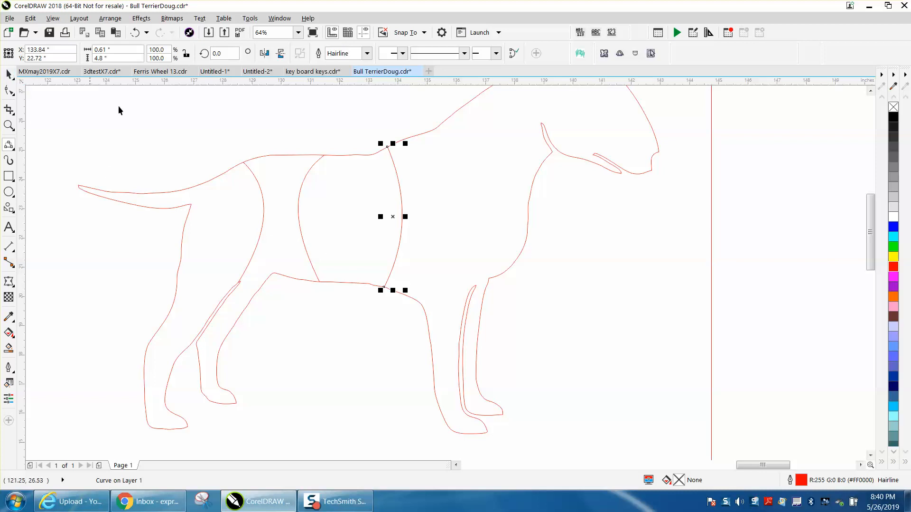
click(8, 75)
scroll(246, 155, down, 1)
scroll(245, 156, down, 2)
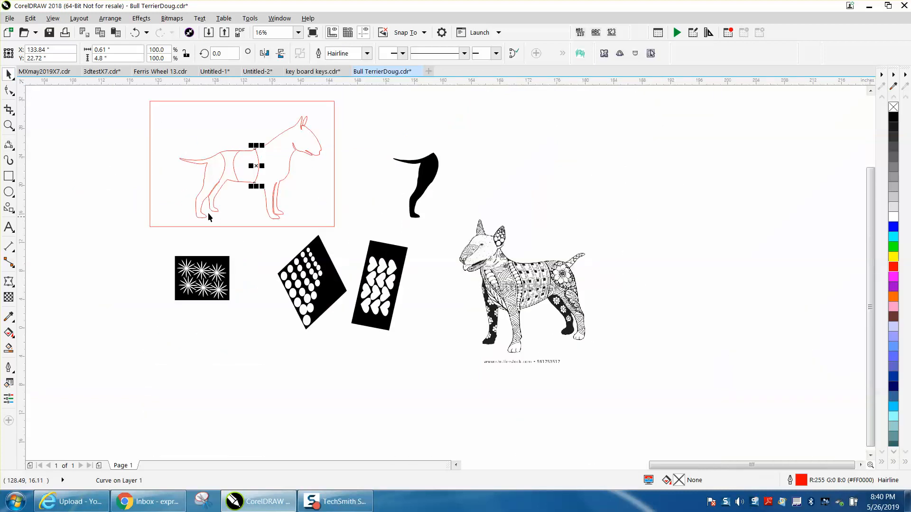
Smart Fill the two new torso bands black, nudging each black piece to the right
click(9, 348)
click(228, 175)
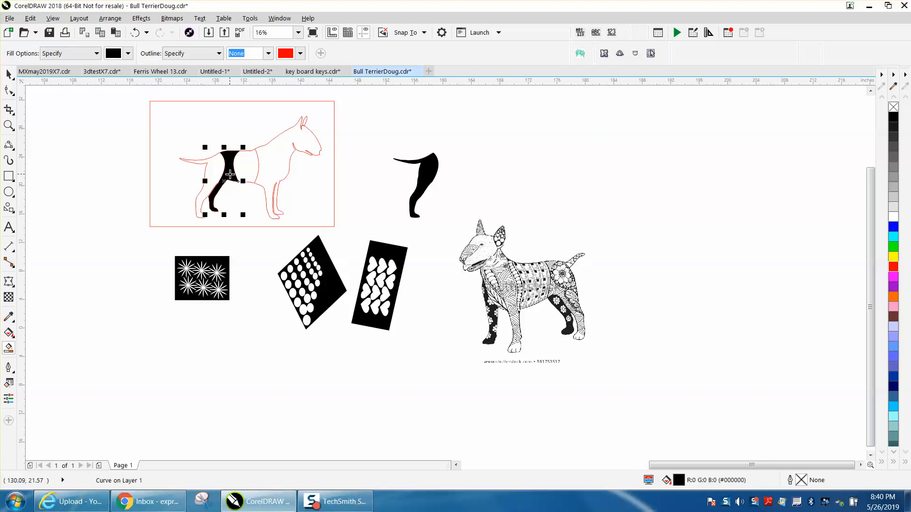
key(Right)
key(Right)
key(Right)
key(Right)
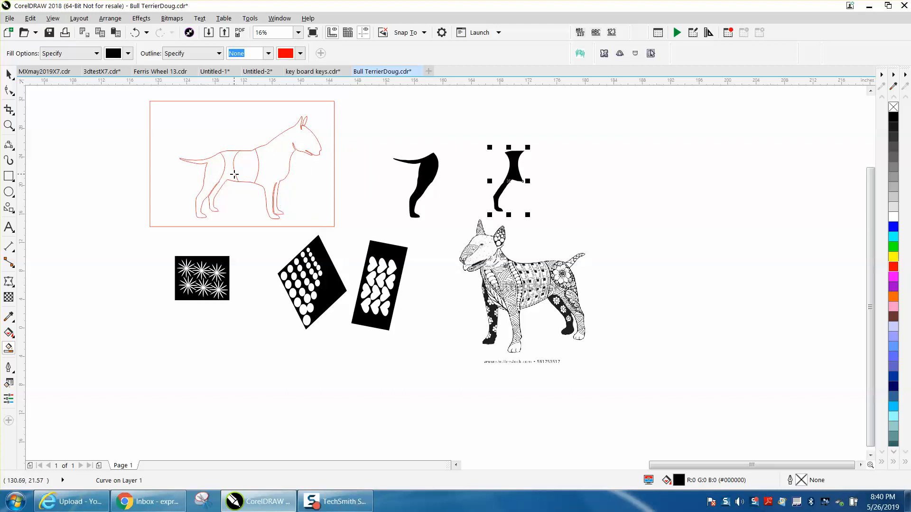
click(251, 172)
key(Right)
key(Right)
key(Right)
key(Right)
key(Right)
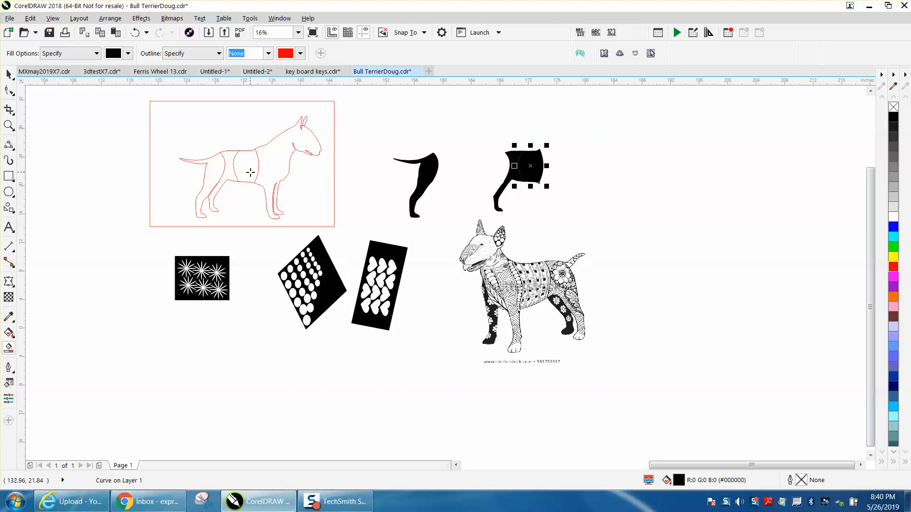
click(9, 74)
Make the three black pieces unfilled with red outlines, and move the starburst tile beside them
drag(358, 111, 374, 136)
drag(598, 232, 640, 234)
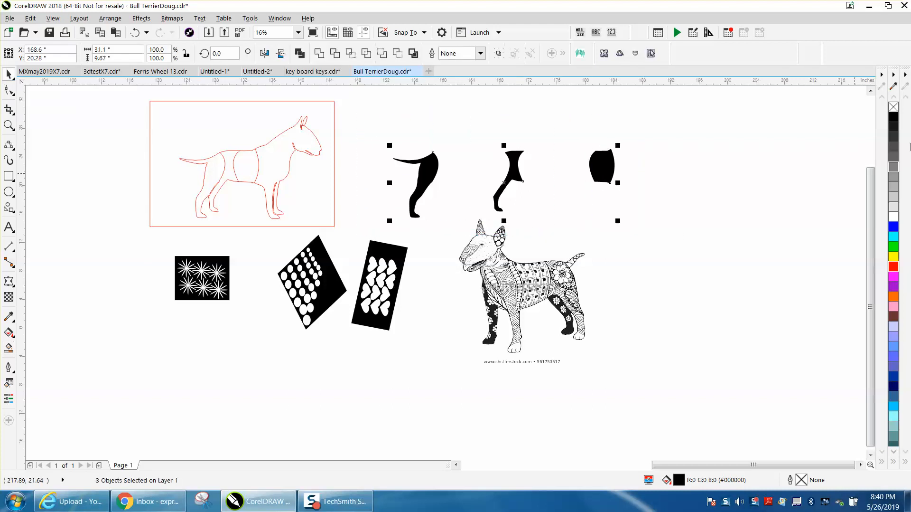
click(896, 110)
right_click(894, 267)
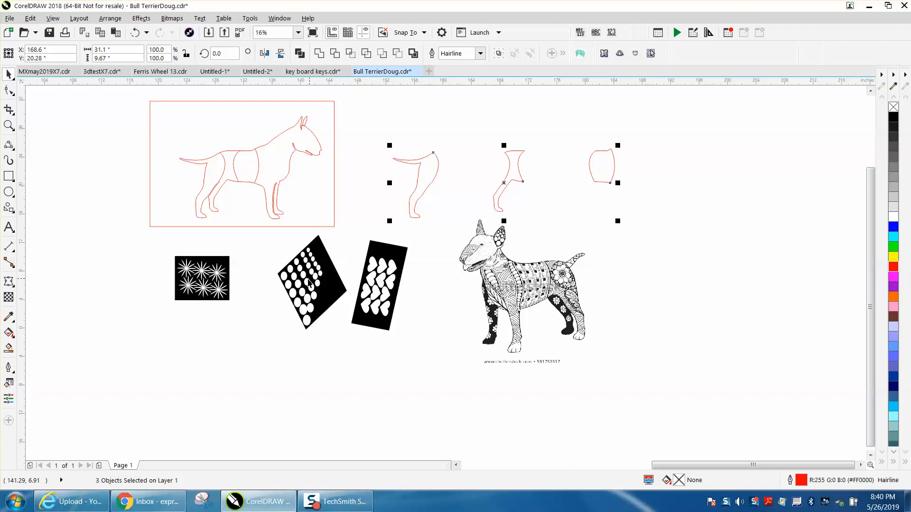
drag(216, 284, 680, 219)
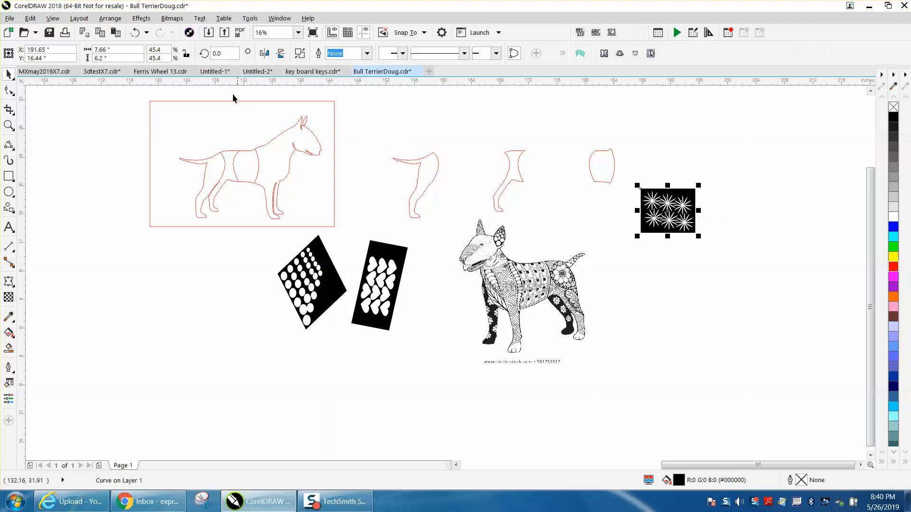
PowerClip the starburst tile into the midsection piece, remove its outline, and nudge it left onto the dog
click(110, 18)
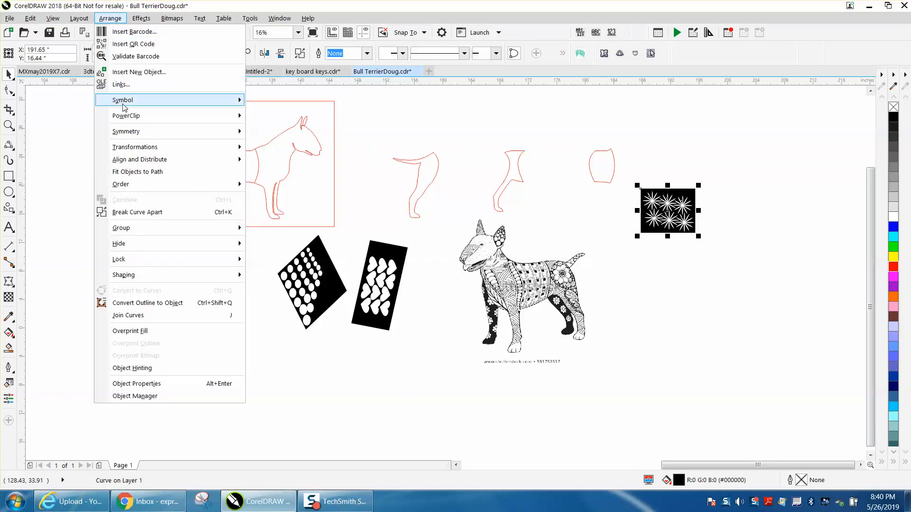
click(279, 117)
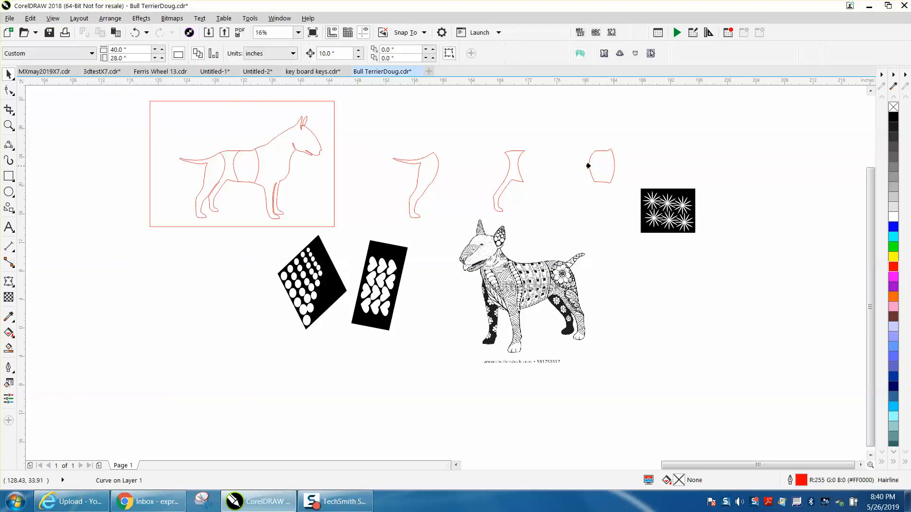
click(595, 165)
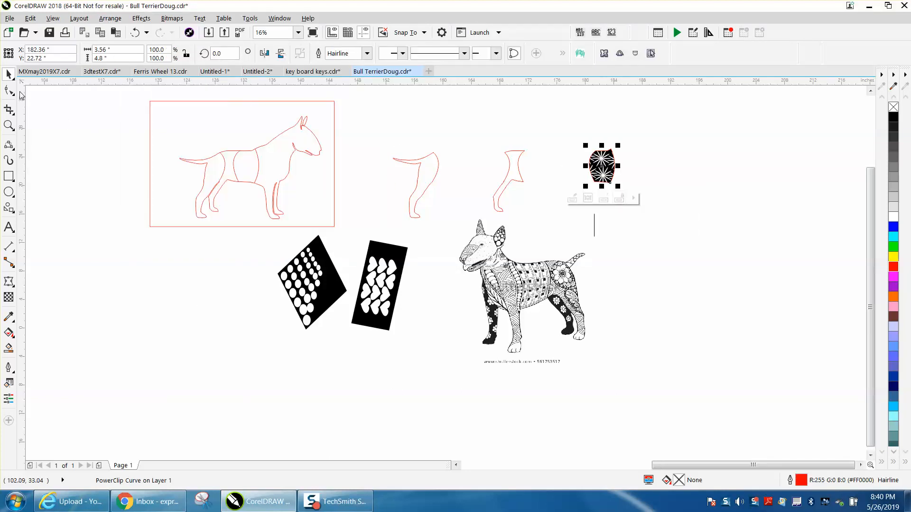
right_click(894, 109)
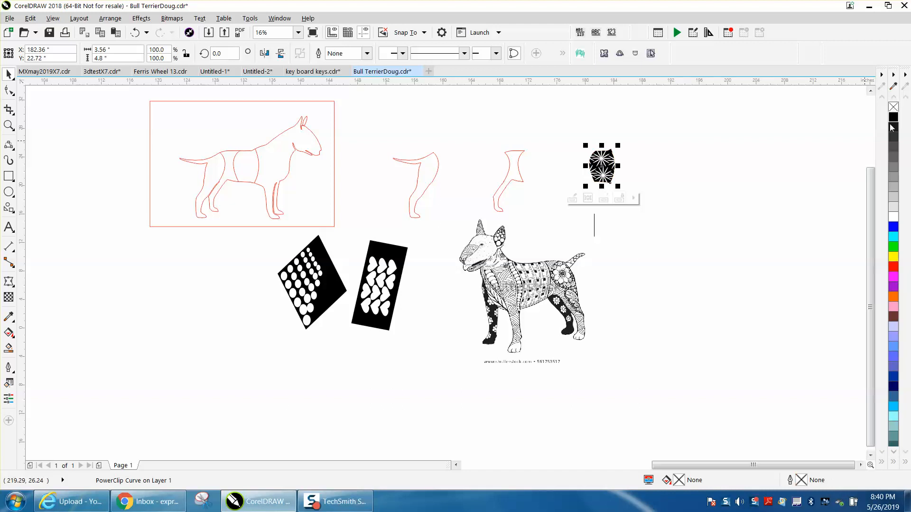
key(Left)
key(Left)
key(Left)
key(Left)
key(Left)
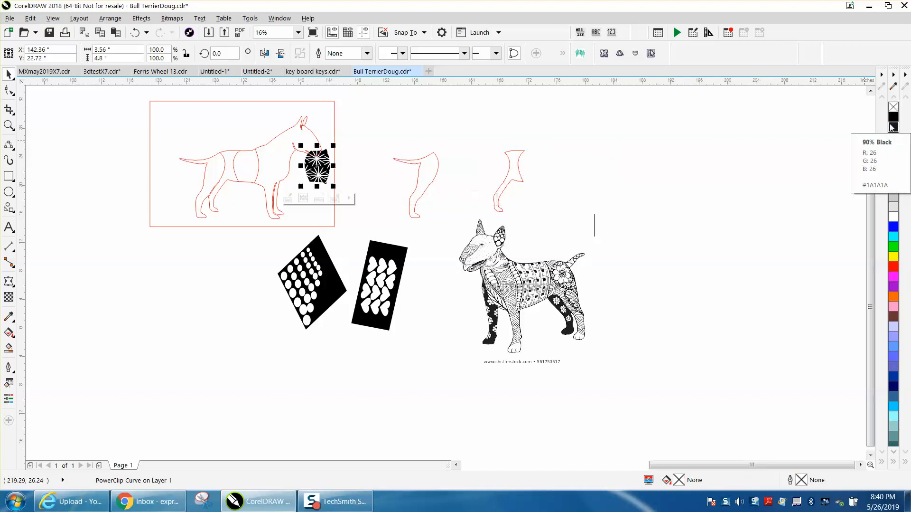
Deselect everything and drag the dotted diamond tile up beside the rightmost red body piece
click(782, 168)
drag(311, 286, 589, 166)
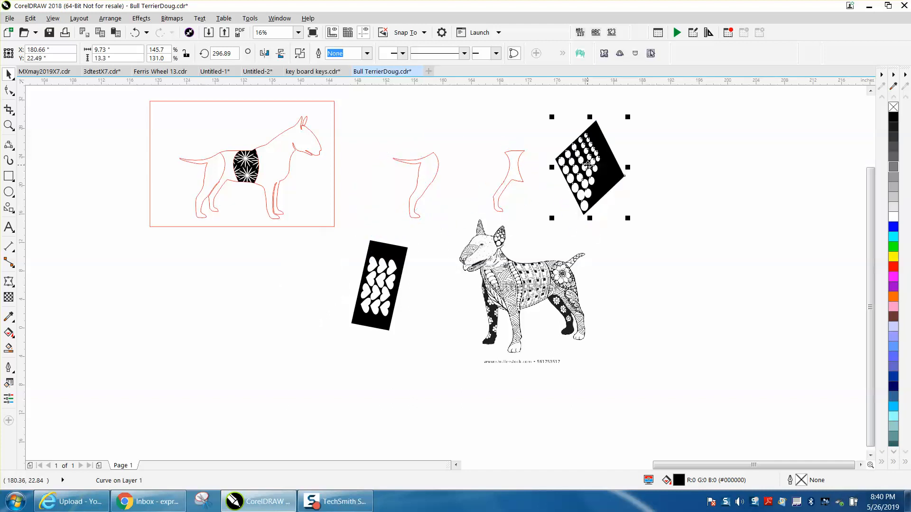
PowerClip the dotted diamond tile inside the rear leg piece
click(116, 21)
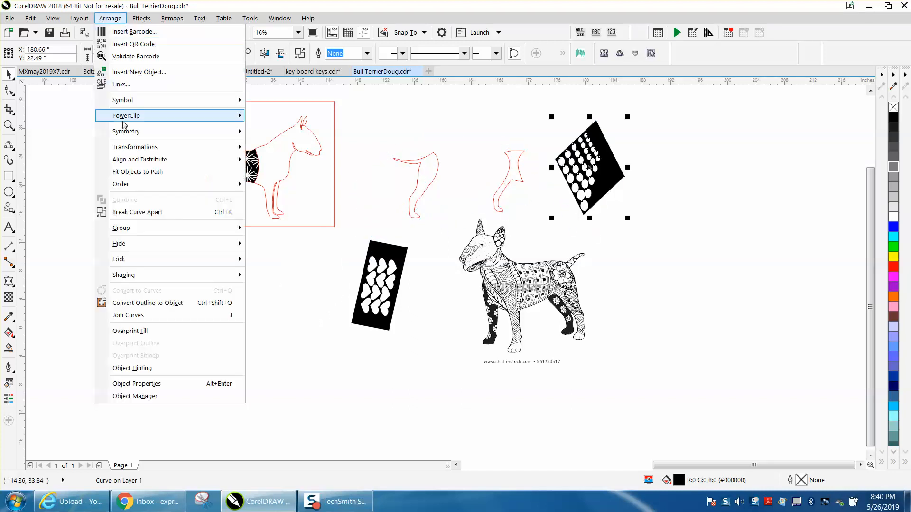
mouse_move(138, 116)
click(266, 117)
click(419, 166)
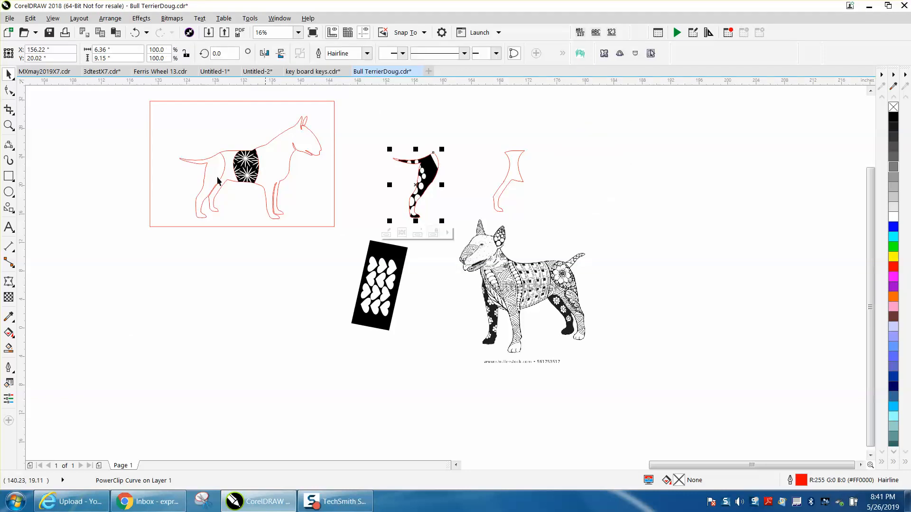
Zoom in on the leg and shift the dotted pattern up and right inside its PowerClip
click(8, 126)
drag(380, 139, 546, 273)
click(8, 74)
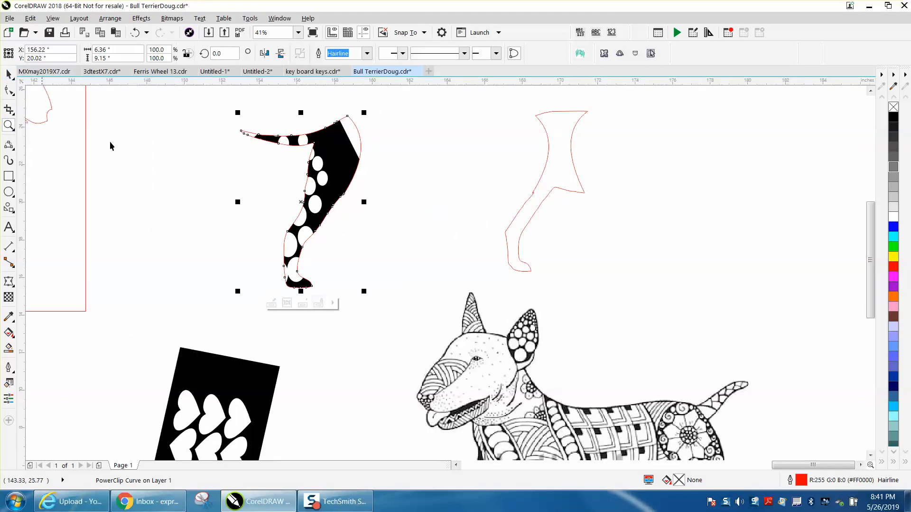
click(270, 303)
drag(342, 239, 360, 227)
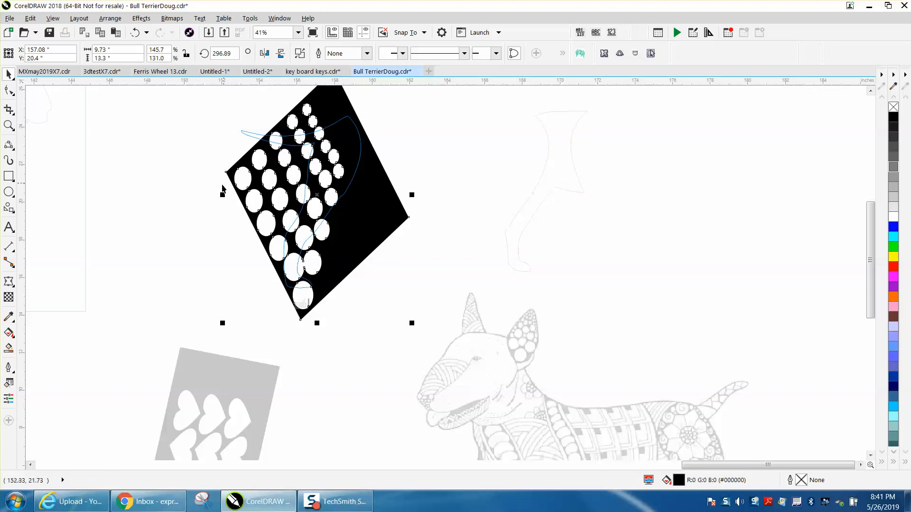
Stretch the dotted pattern leftward and shift it right to cover the rear leg, then finish PowerClip editing
drag(222, 195, 180, 195)
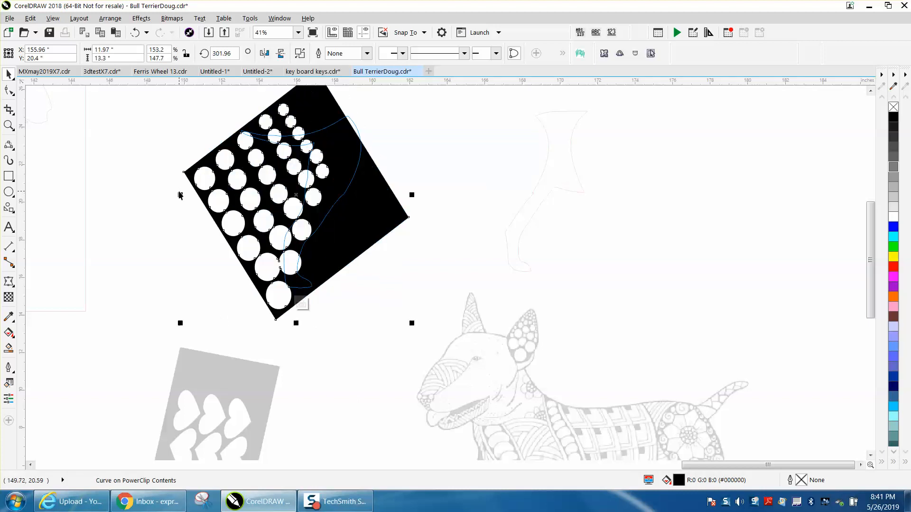
drag(361, 203, 379, 199)
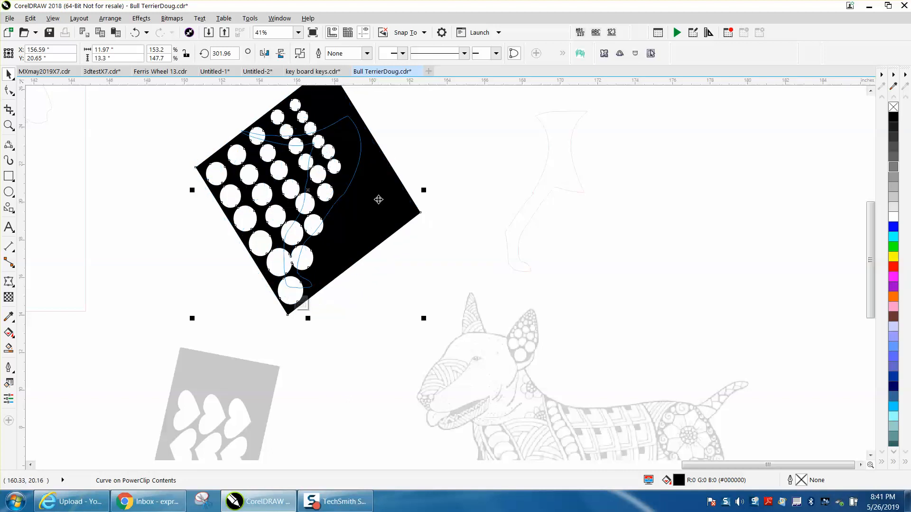
scroll(381, 200, down, 3)
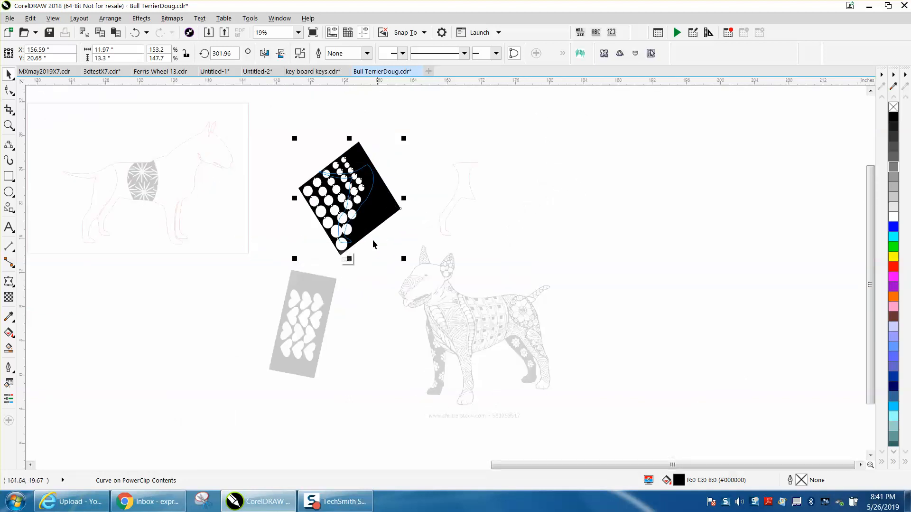
click(348, 259)
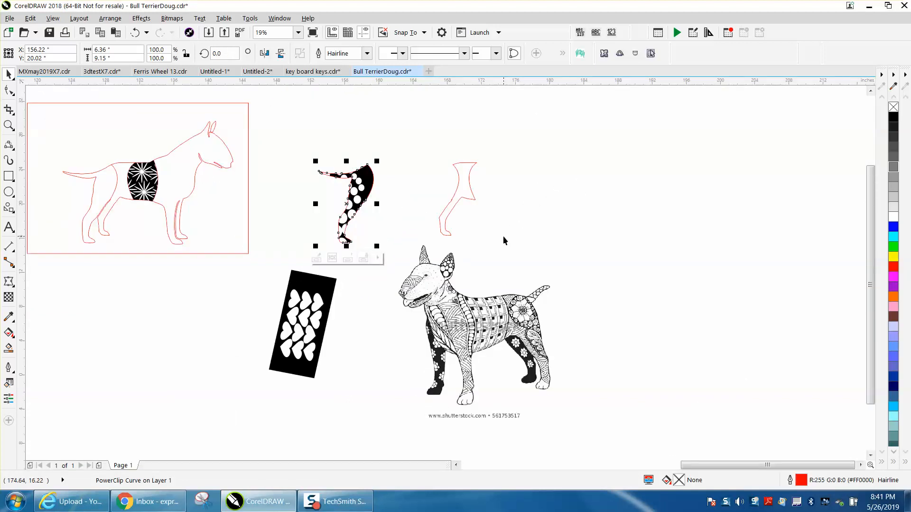
Remove the dotted leg's red outline, nudge it left onto the dog's rear, and raise the heart tile
right_click(894, 108)
key(Left)
key(Left)
key(Left)
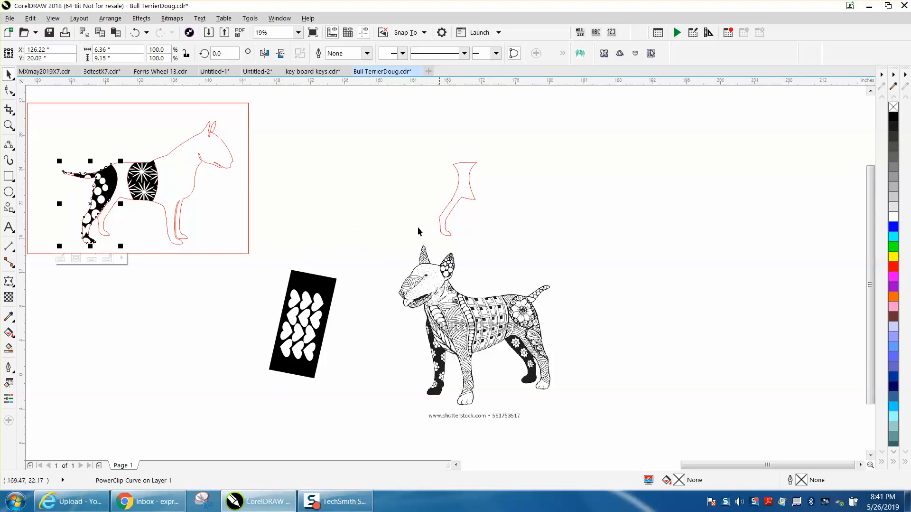
drag(319, 317, 409, 183)
drag(314, 296, 338, 181)
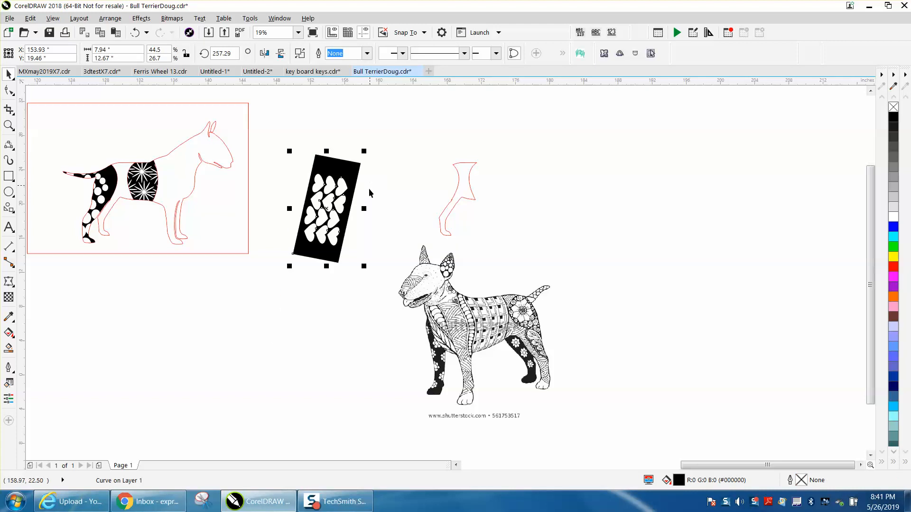
PowerClip the heart pattern inside the remaining leg shape using Place Inside Frame
click(110, 18)
mouse_move(127, 118)
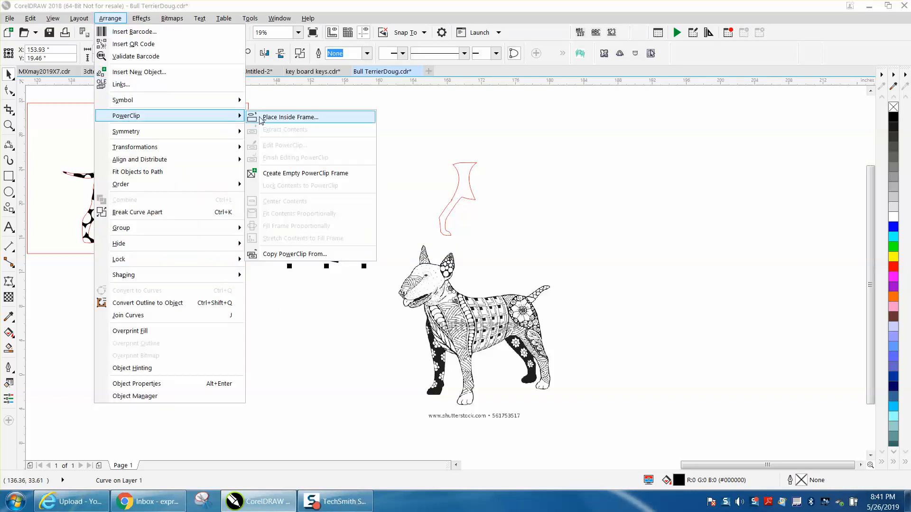
click(273, 116)
click(462, 186)
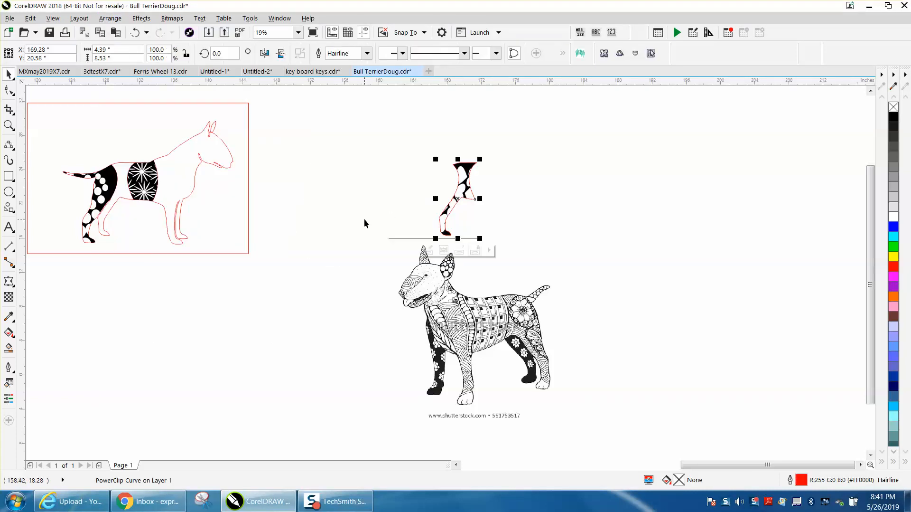
Remove the heart leg's red outline and nudge it left onto the dog's other hind leg
right_click(893, 108)
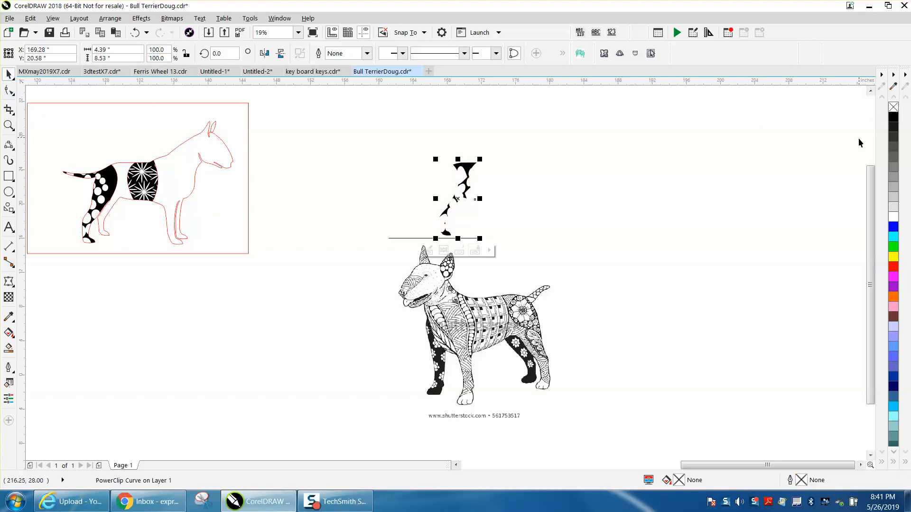
key(Left)
key(Left)
key(Left)
key(Left)
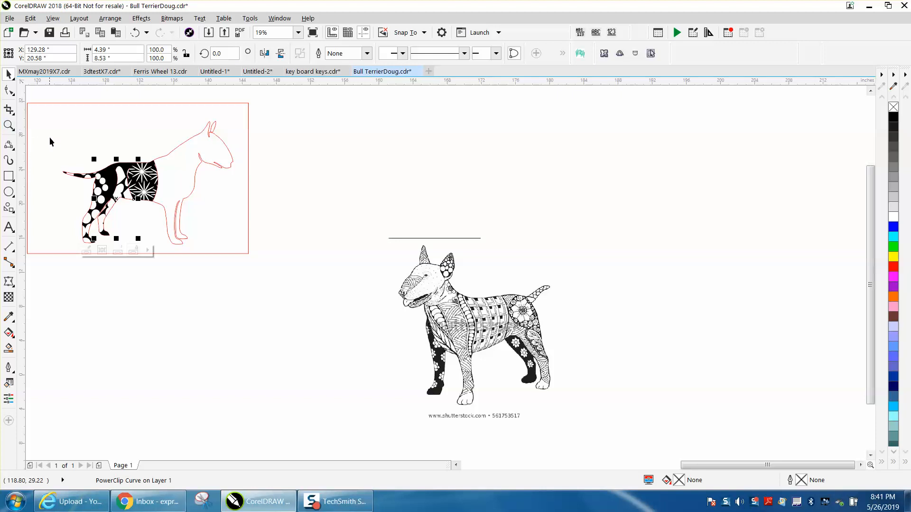
click(8, 125)
mouse_move(70, 148)
mouse_down()
mouse_move(228, 220)
mouse_move(268, 263)
mouse_up()
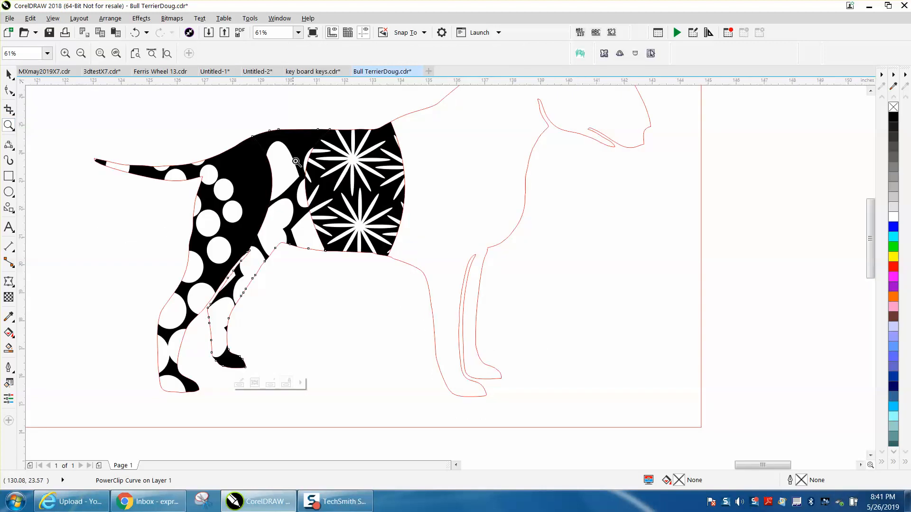
Select the red rectangle framing the dog outline
click(8, 74)
click(146, 116)
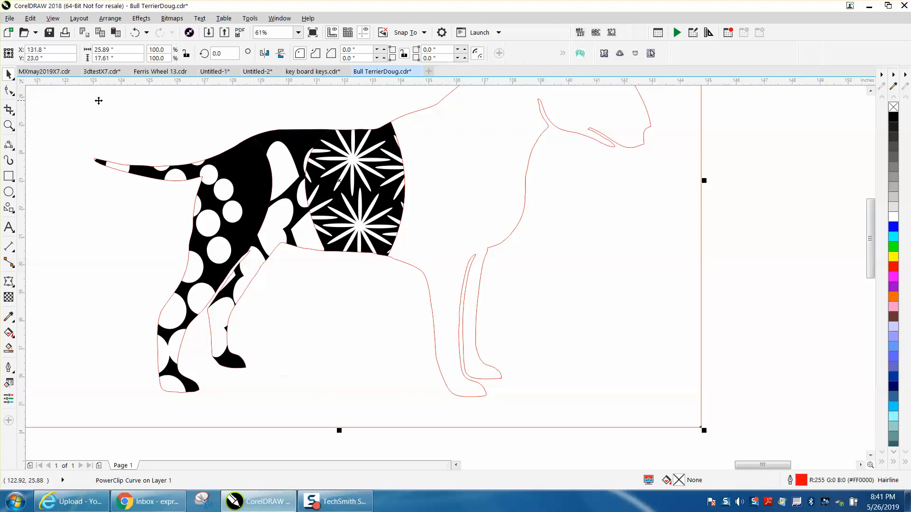
scroll(120, 110, down, 2)
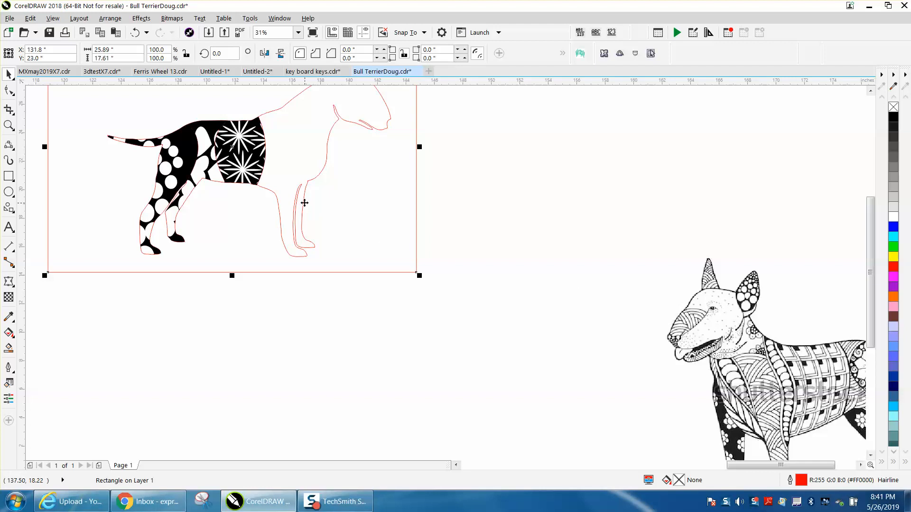
scroll(291, 199, down, 2)
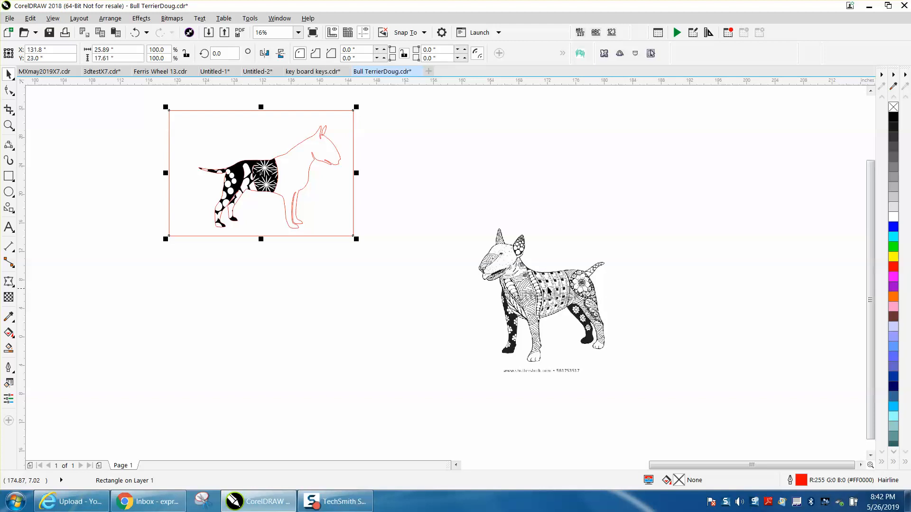
click(9, 126)
drag(196, 149, 407, 240)
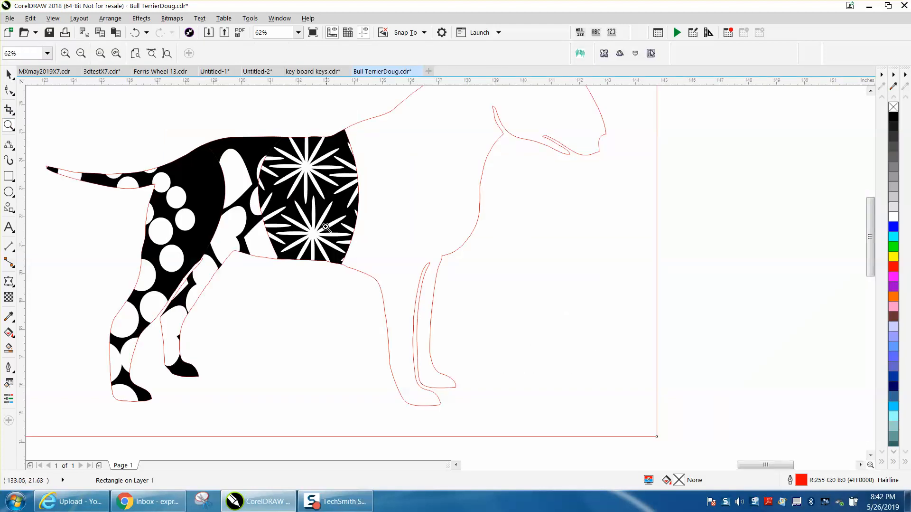
Delete the red framing rectangle and zoom in on the terrier's patterned body
right_click(314, 223)
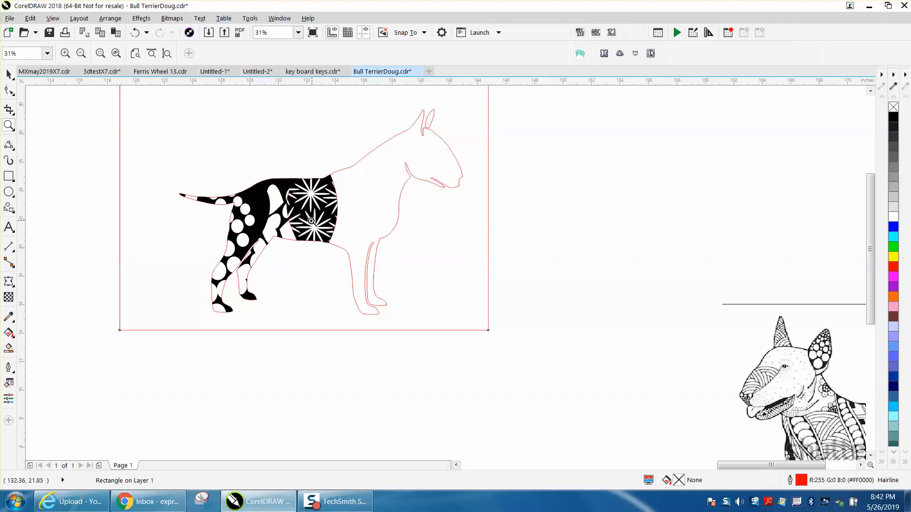
right_click(313, 221)
key(space)
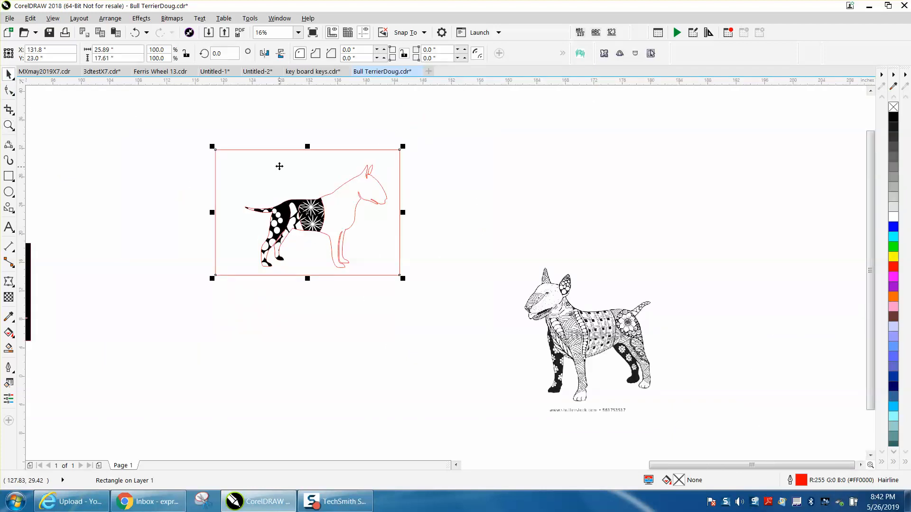
key(Delete)
key(z)
drag(230, 185, 482, 291)
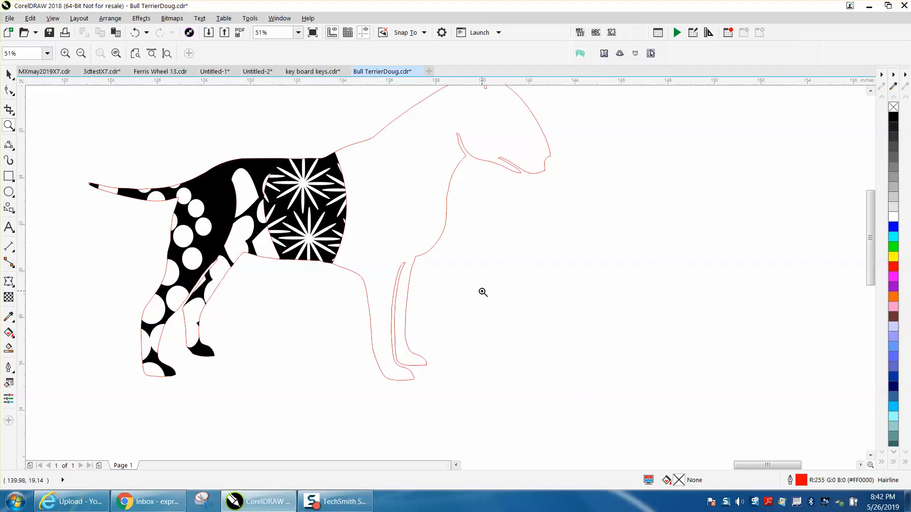